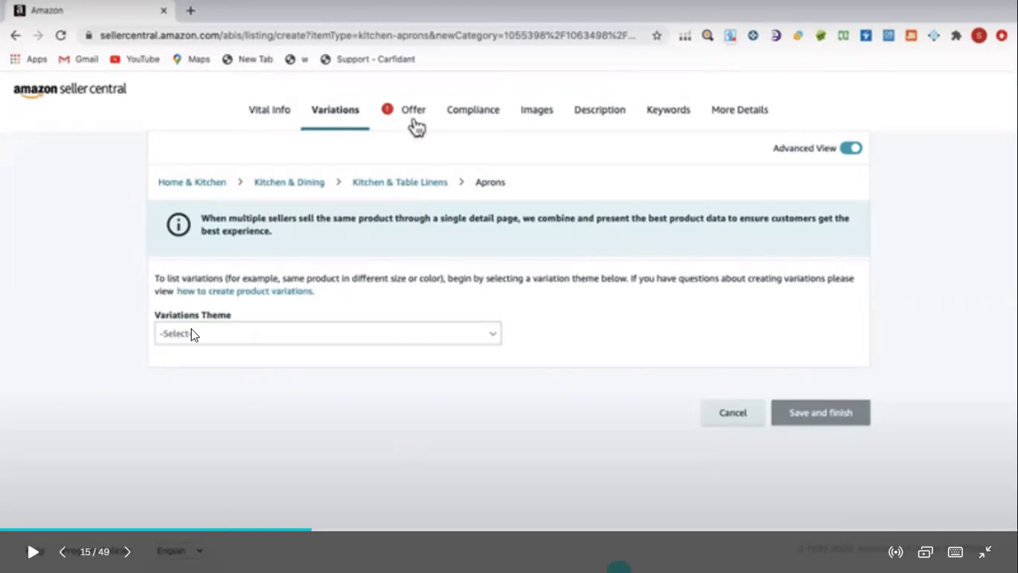
Step: Review the Vital Info product ID types and the name, brand and manufacturer fields, then go to Variations
{"action": "key", "text": "Left"}
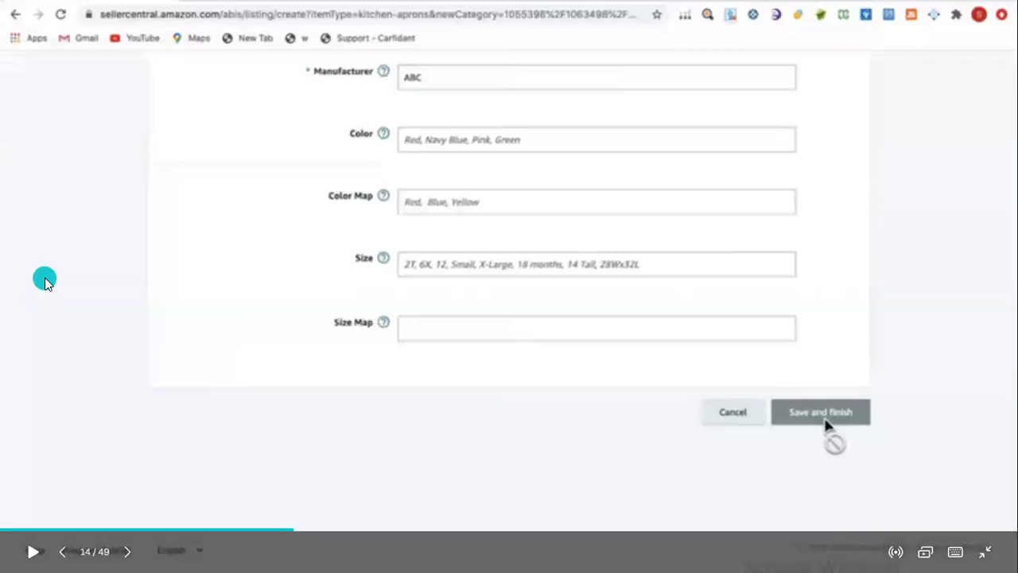
{"action": "left_click", "coordinate": [57, 289]}
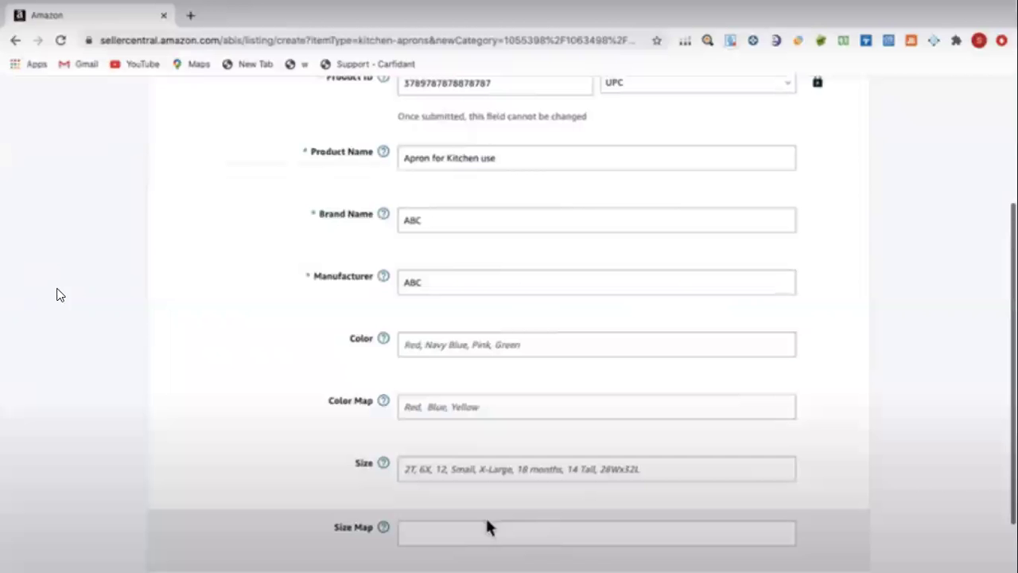
{"action": "left_click", "coordinate": [56, 291]}
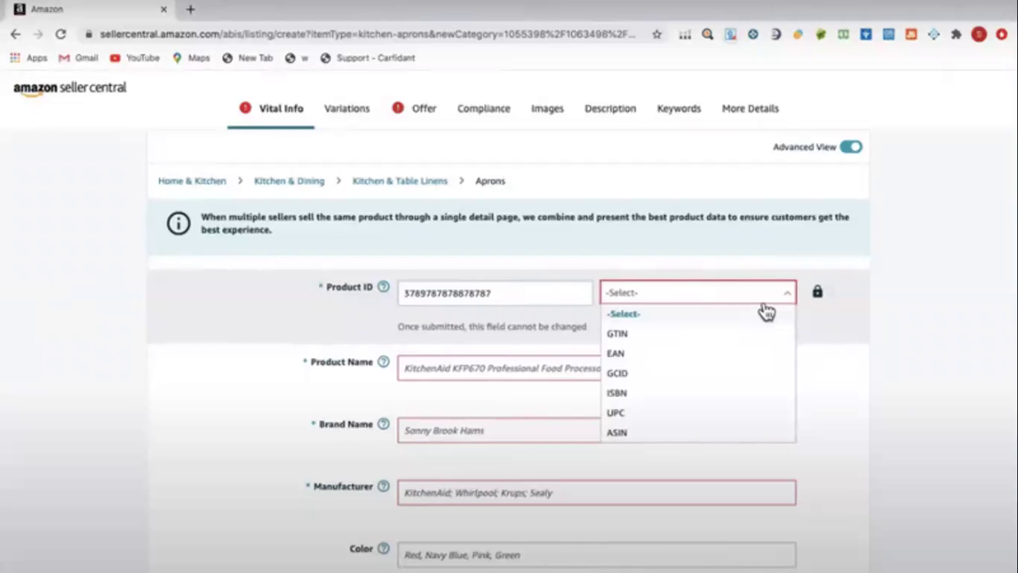
{"action": "left_click", "coordinate": [905, 339]}
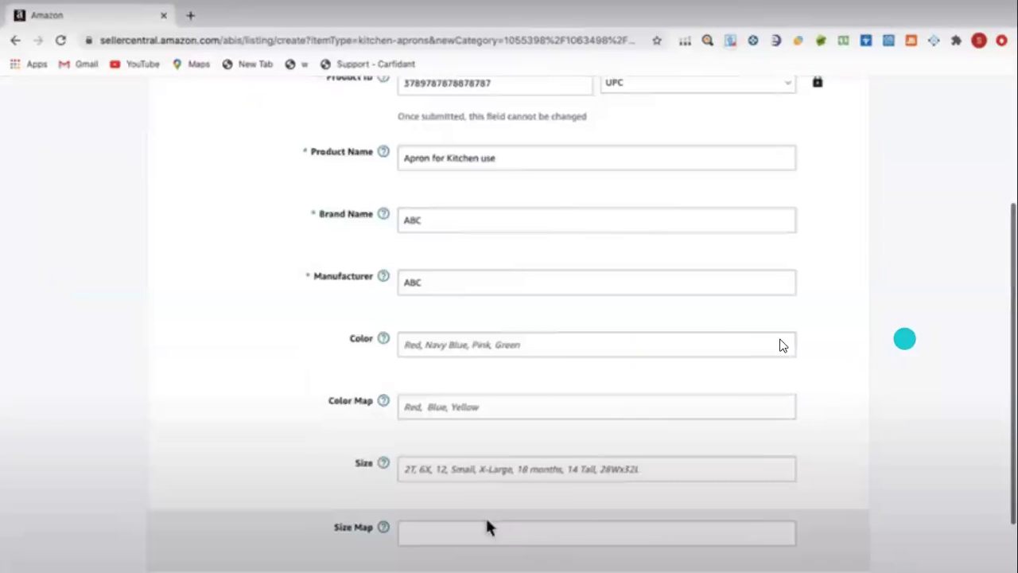
{"action": "left_click", "coordinate": [218, 338]}
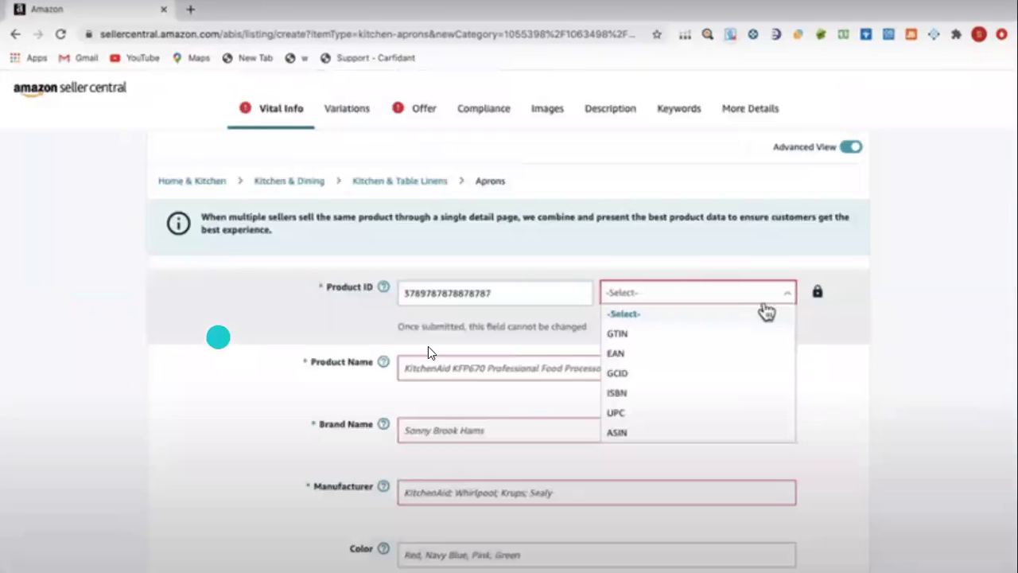
{"action": "left_click", "coordinate": [883, 356]}
{"action": "left_click", "coordinate": [886, 359]}
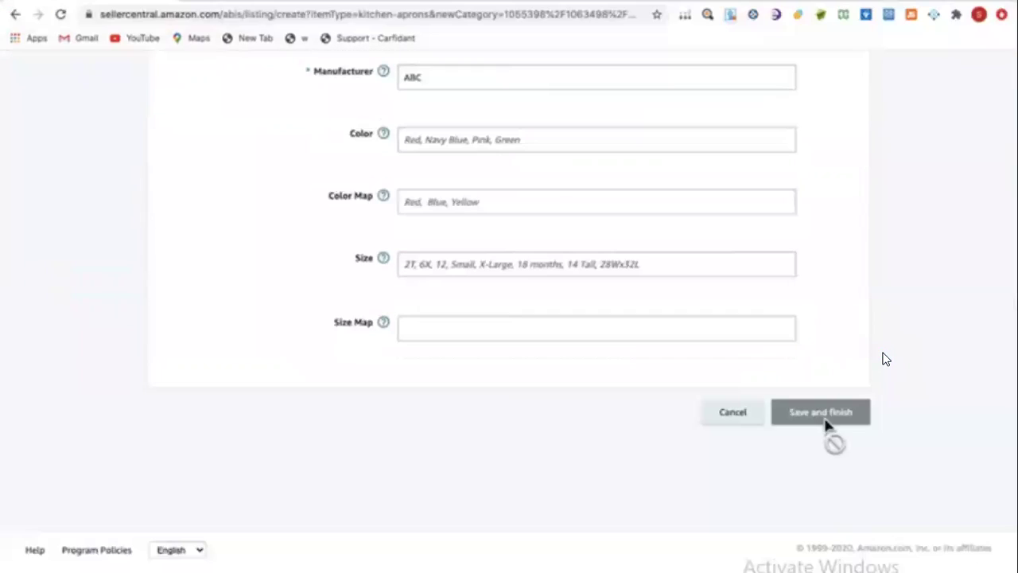
{"action": "left_click", "coordinate": [885, 360]}
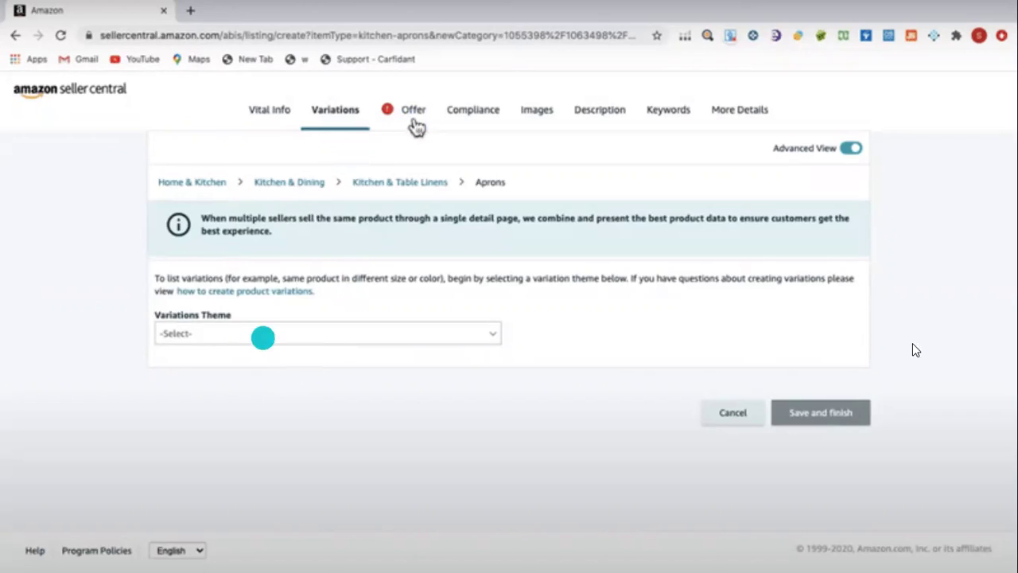
Step: Open the Variation Theme list to pick a Color-Size theme
{"action": "left_click", "coordinate": [498, 339]}
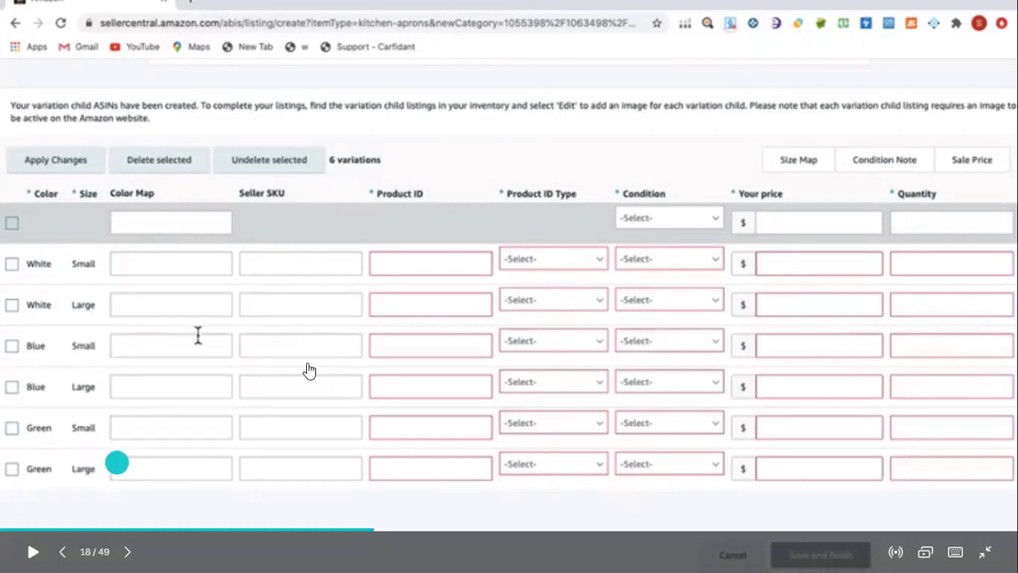
{"action": "key", "text": "Left"}
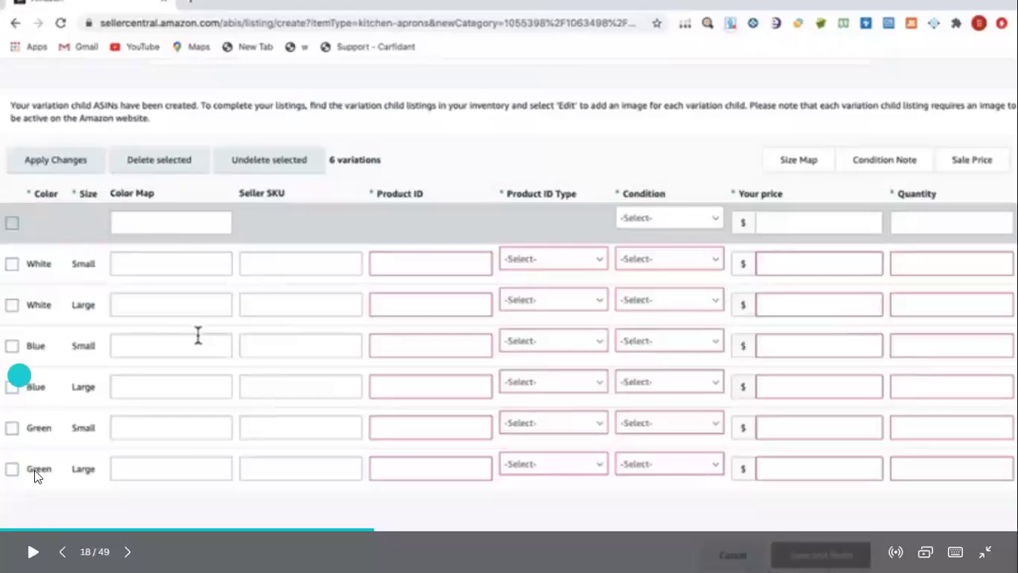
{"action": "key", "text": "Left"}
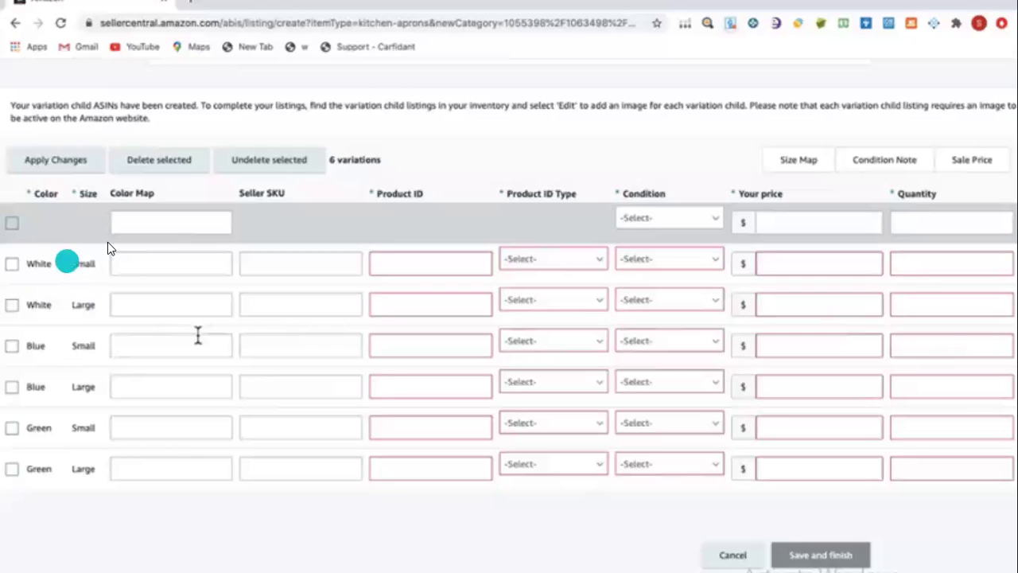
{"action": "left_click", "coordinate": [289, 272]}
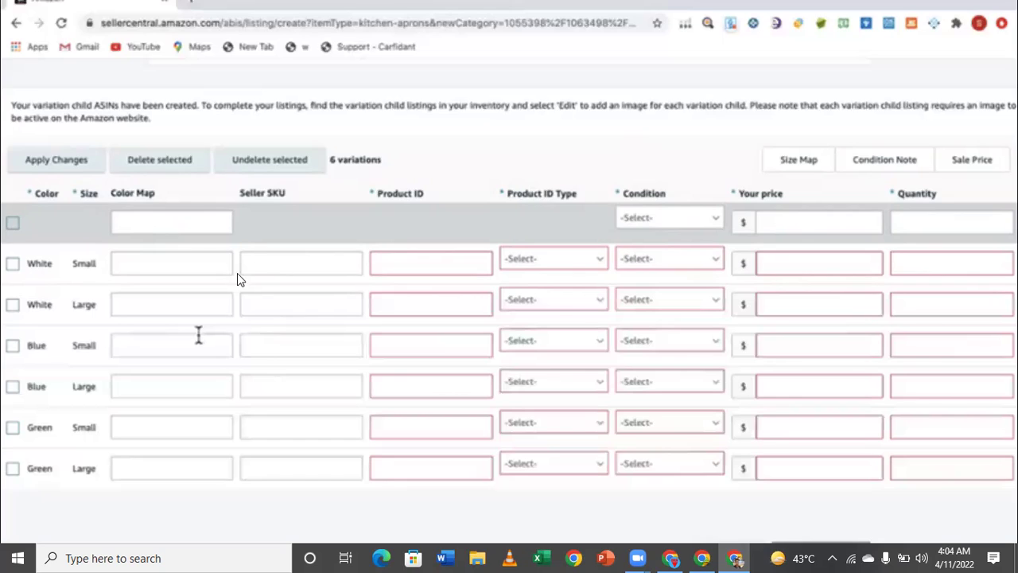
Step: Fill in the White Small row's Seller SKU, UPC product ID, New condition and $15.00 price
{"action": "left_click", "coordinate": [258, 265]}
{"action": "left_click", "coordinate": [258, 264]}
{"action": "left_click", "coordinate": [311, 314]}
{"action": "left_click", "coordinate": [310, 268]}
{"action": "left_click", "coordinate": [350, 270]}
{"action": "left_click", "coordinate": [342, 255]}
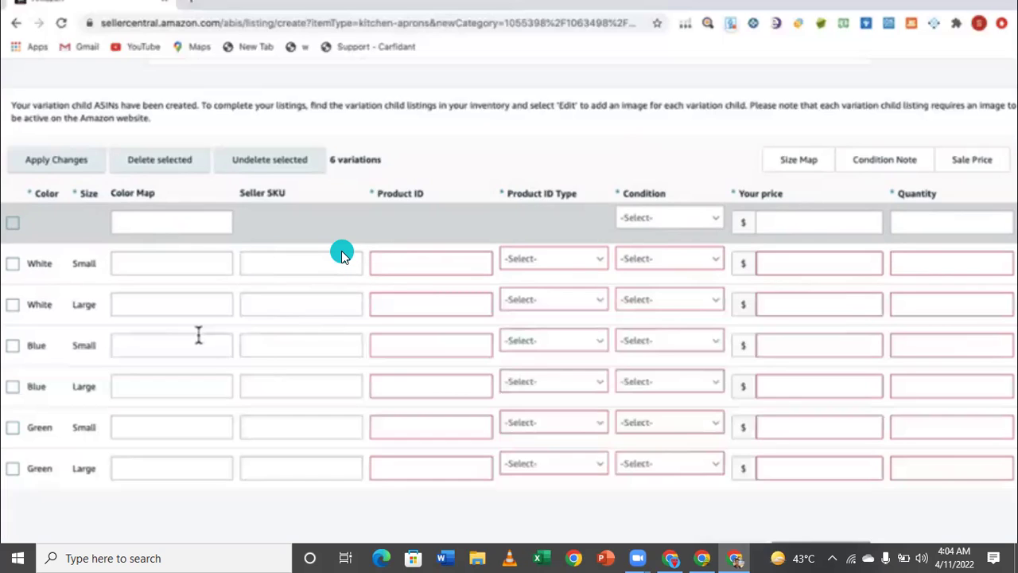
{"action": "left_click", "coordinate": [290, 268]}
{"action": "left_click", "coordinate": [79, 273]}
{"action": "left_click", "coordinate": [265, 279]}
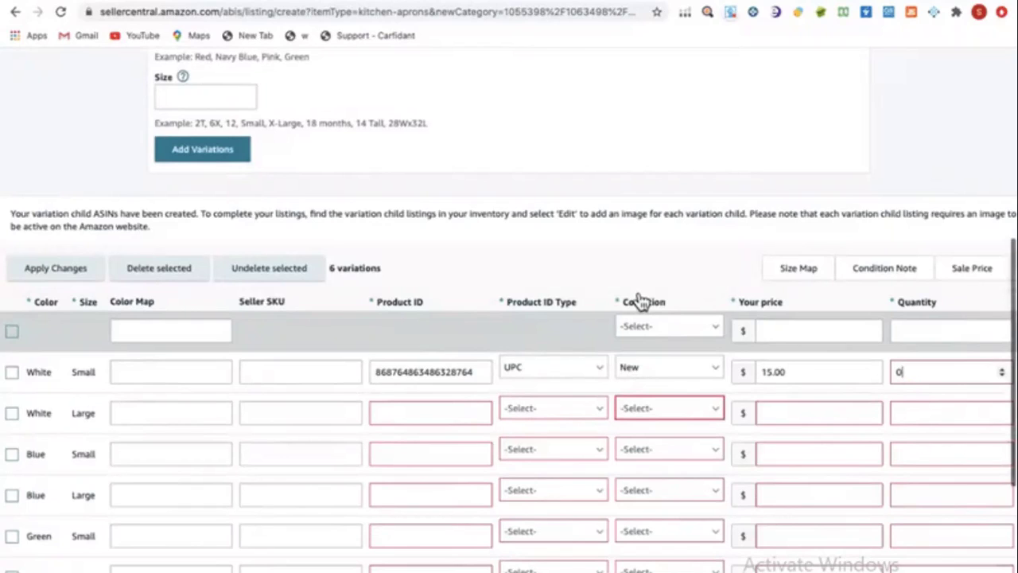
Step: Set the White Small quantity to 0 and bring up the sale price settings
{"action": "left_click", "coordinate": [905, 381]}
{"action": "left_click", "coordinate": [909, 365]}
{"action": "left_click", "coordinate": [977, 359]}
{"action": "left_click", "coordinate": [972, 271]}
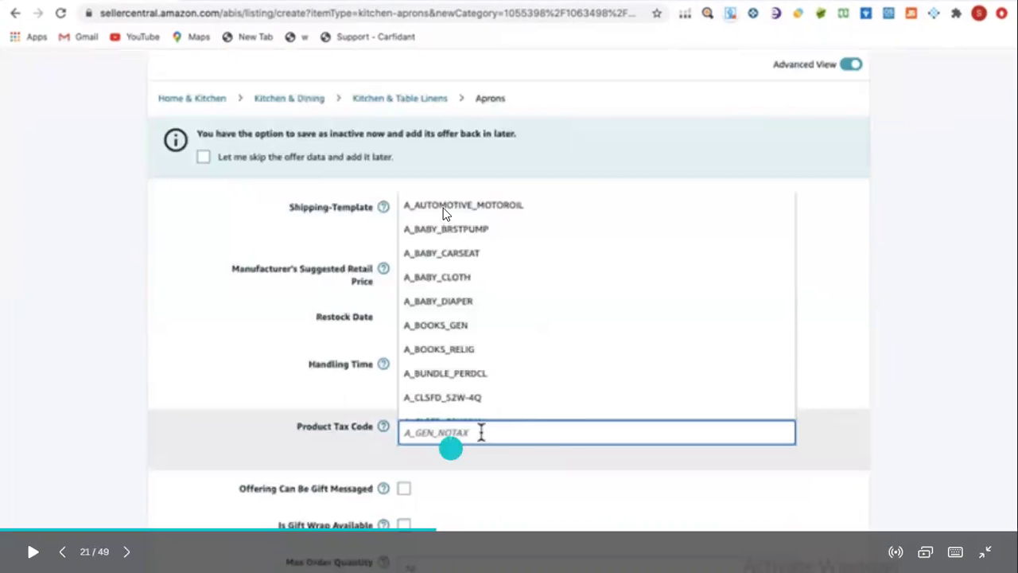
Step: Choose A_GEN_NOTAX in the Product Tax Code field
{"action": "left_click", "coordinate": [424, 454]}
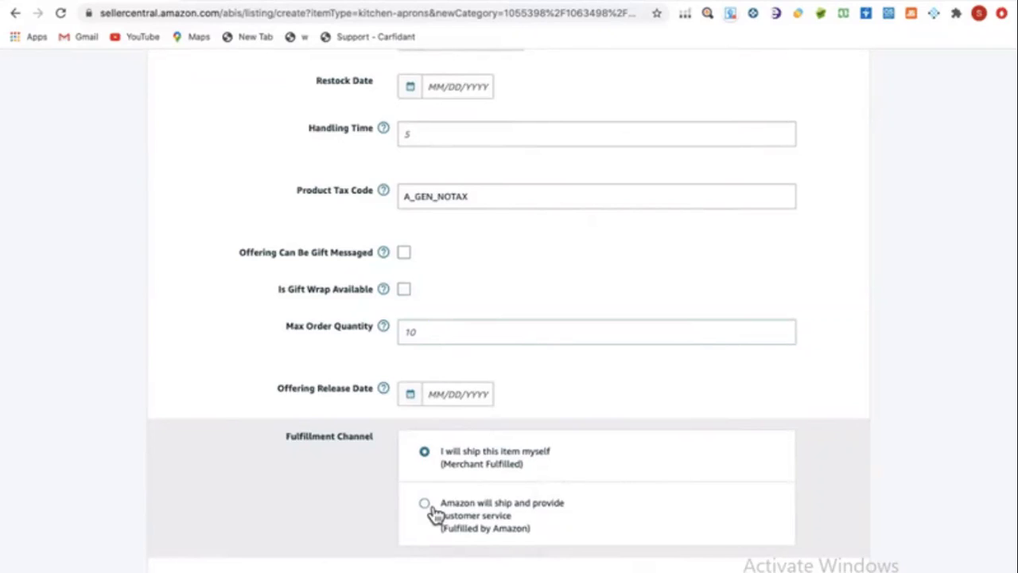
Step: Select the Maximum Order Quantity field on the Offer step
{"action": "left_click", "coordinate": [669, 319]}
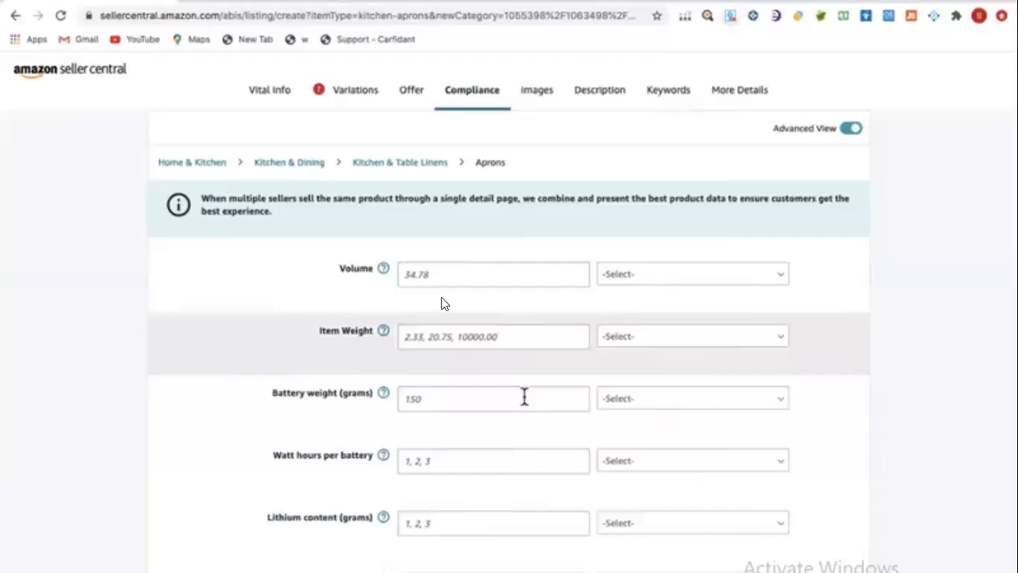
Step: Enter 150 in the Battery weight (grams) field on the Compliance step
{"action": "left_click", "coordinate": [431, 270]}
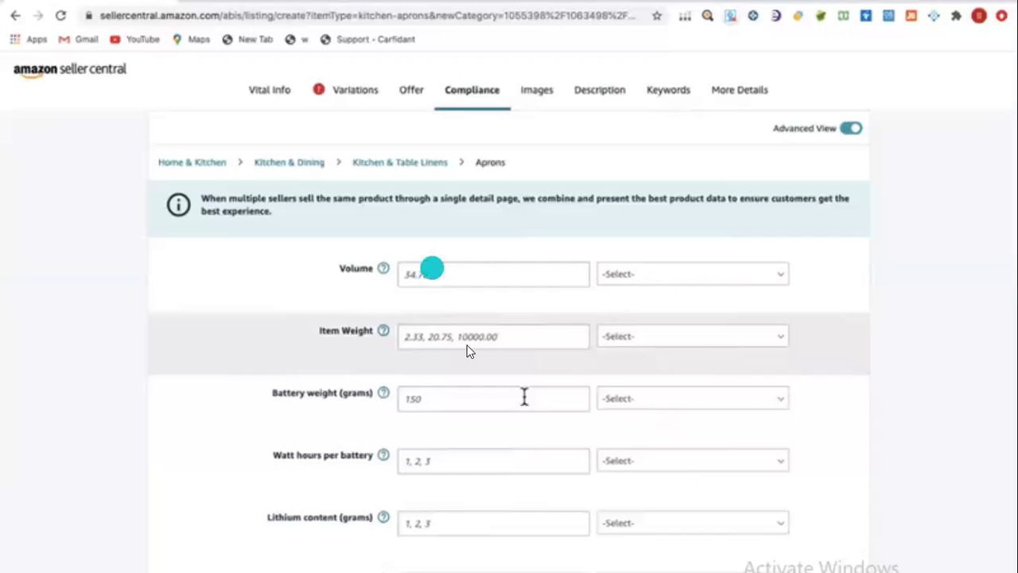
{"action": "left_click", "coordinate": [309, 357]}
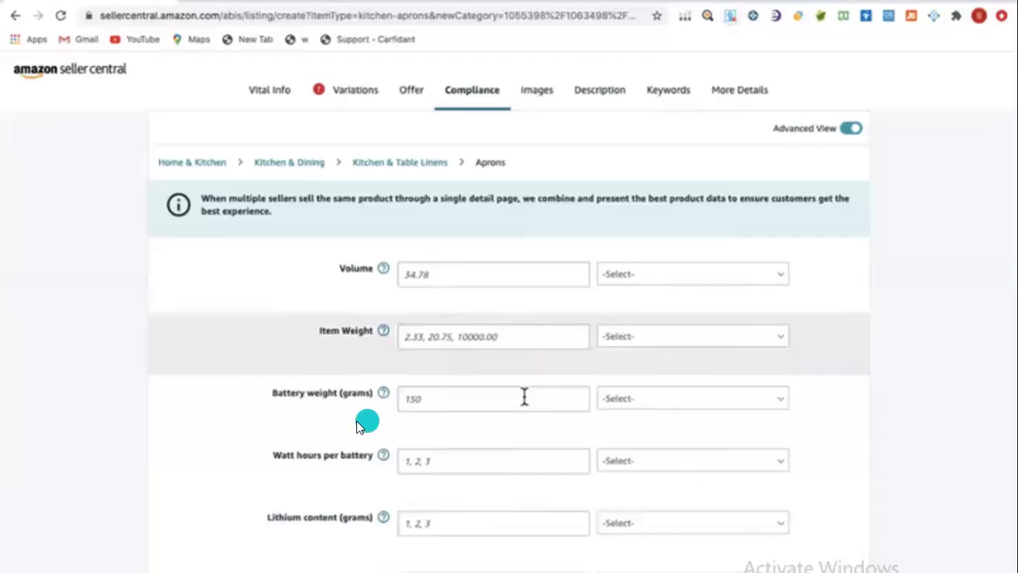
{"action": "left_click", "coordinate": [414, 390]}
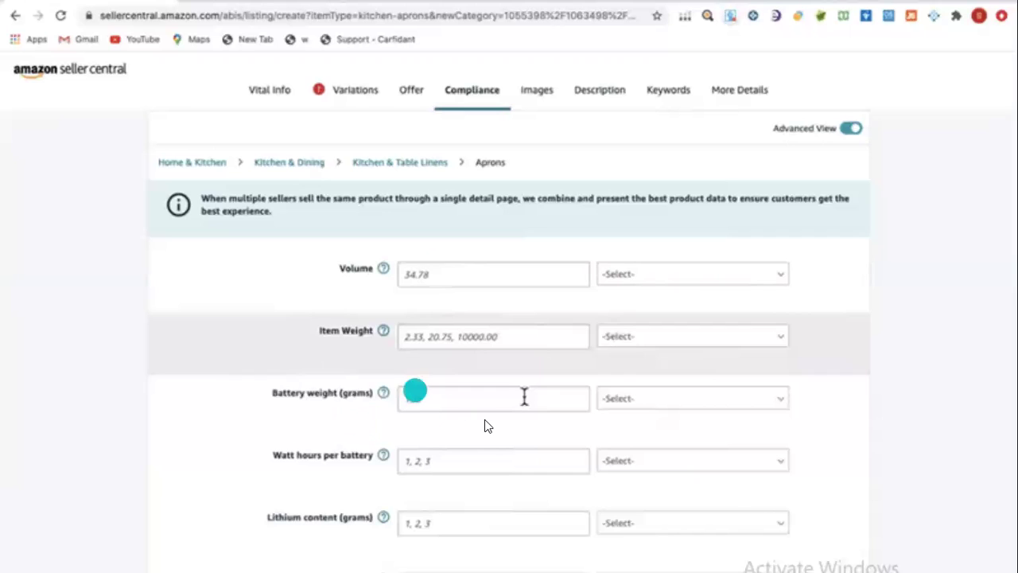
{"action": "type", "text": "150"}
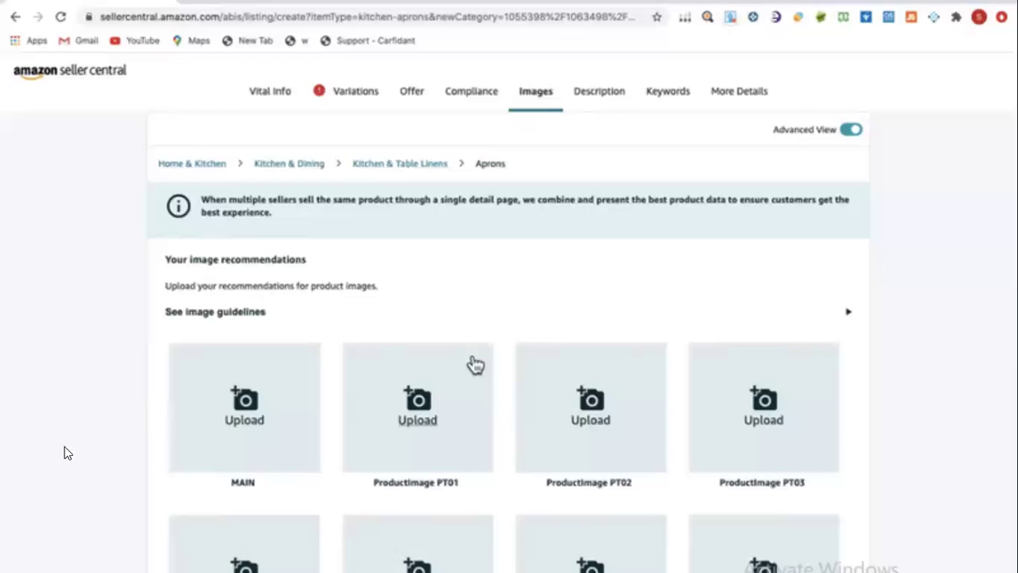
Step: Try uploading the main product image via the MAIN Upload tile
{"action": "left_click", "coordinate": [260, 430]}
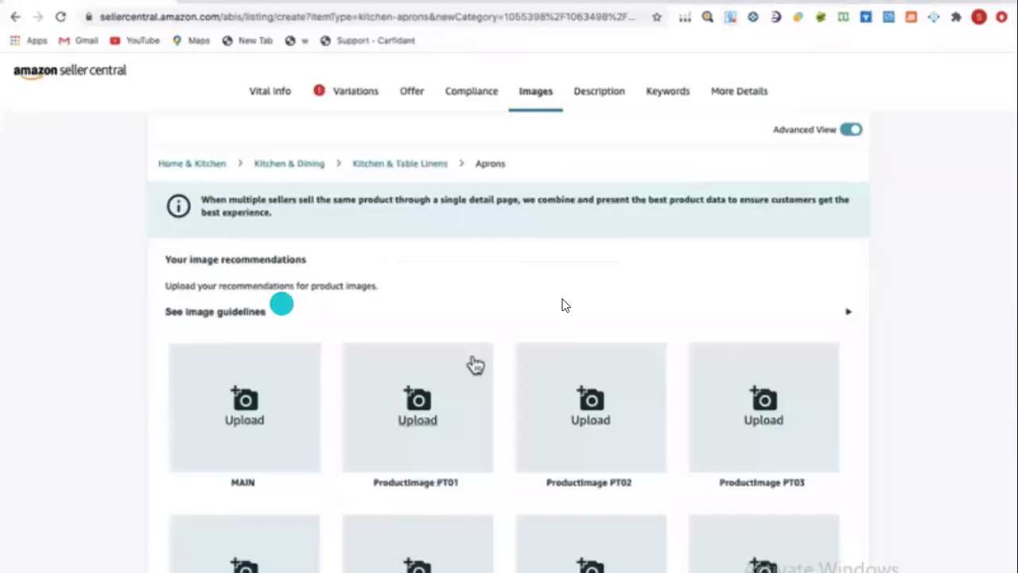
{"action": "left_click", "coordinate": [609, 94]}
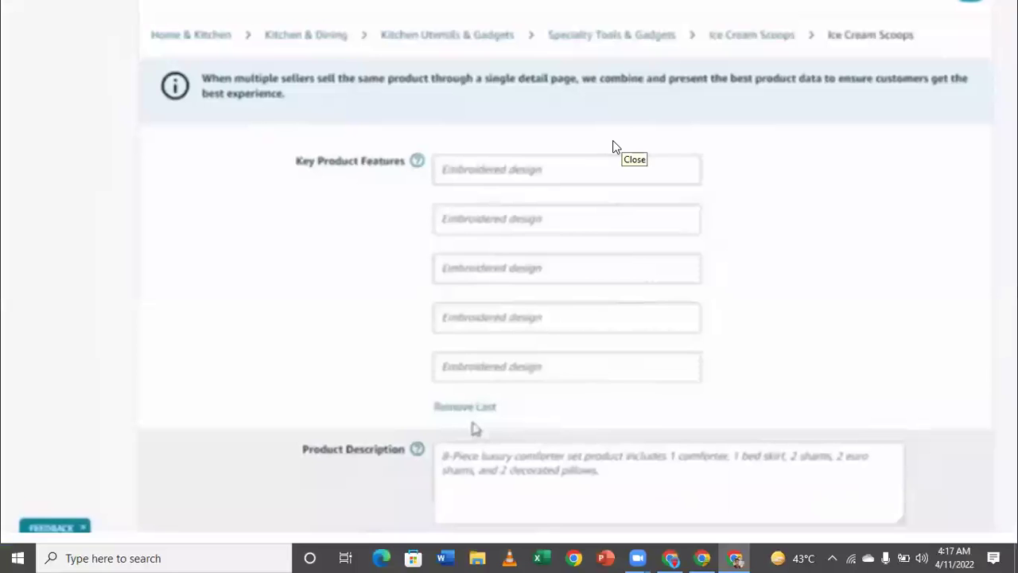
Step: Switch the apron listing to its Keywords step
{"action": "left_click", "coordinate": [870, 318]}
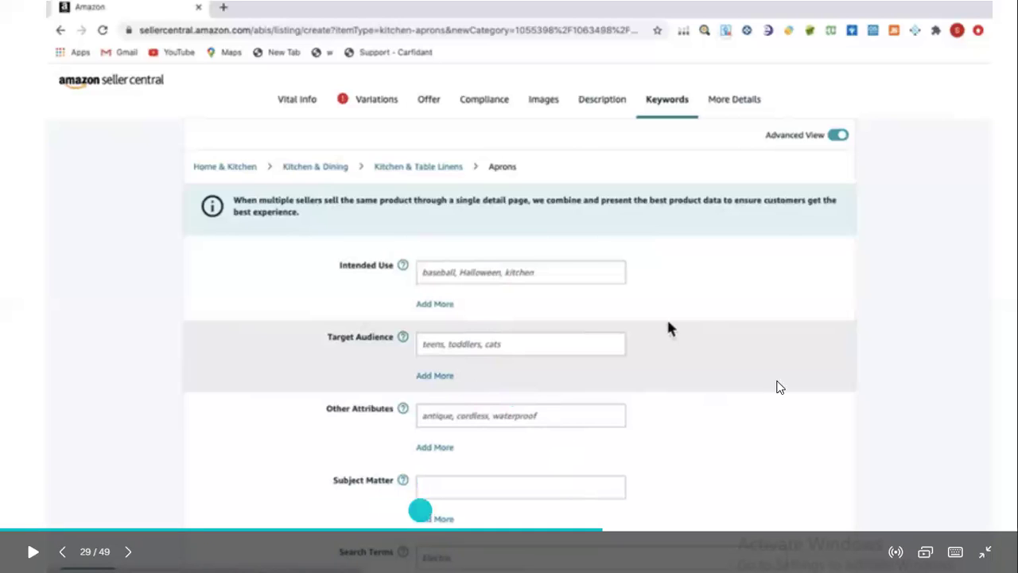
Step: Bring the Search Terms and Platinum Keywords fields into view on the Keywords step
{"action": "left_click", "coordinate": [901, 341]}
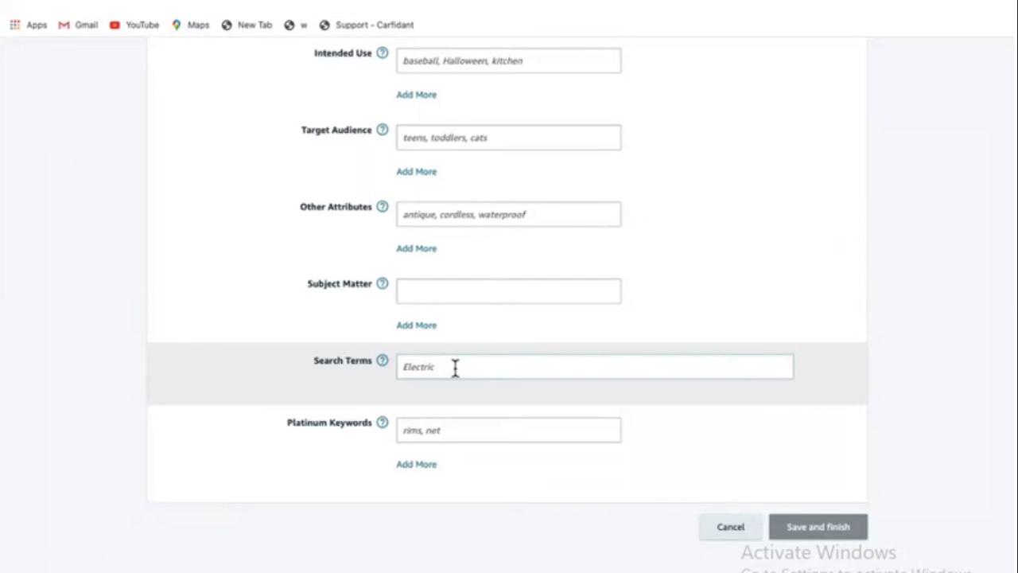
{"action": "left_click", "coordinate": [420, 389]}
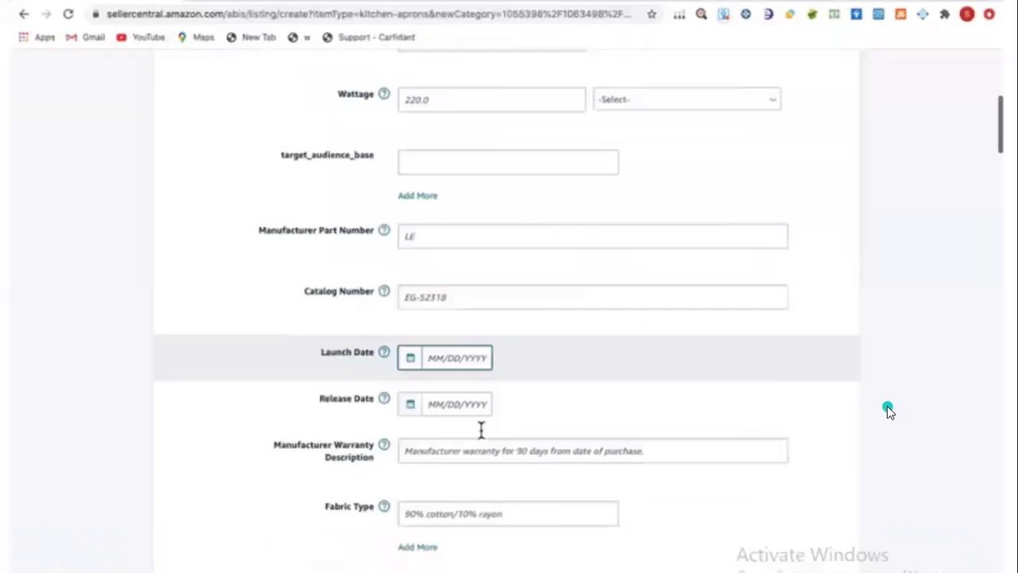
{"action": "left_click", "coordinate": [587, 560]}
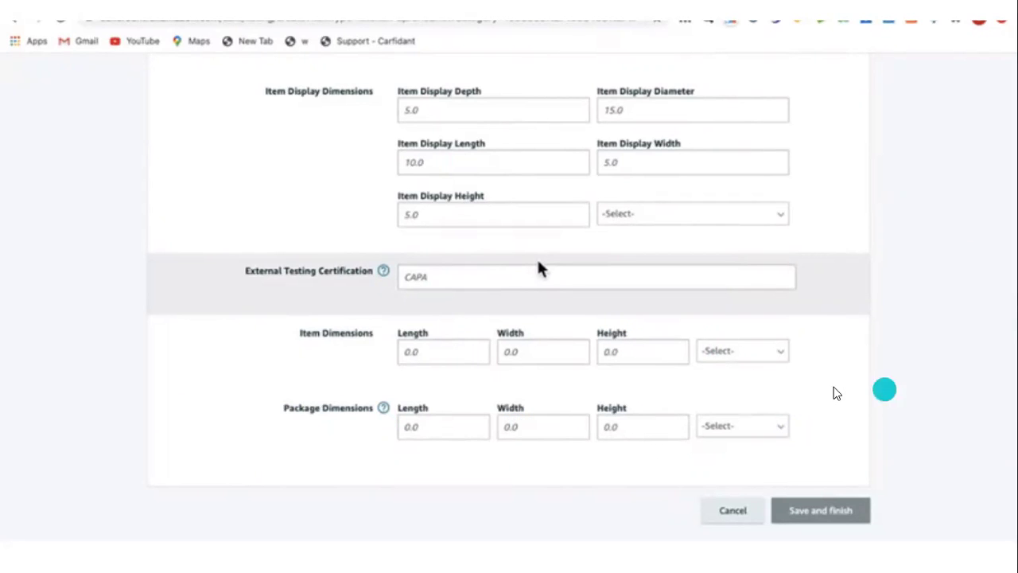
Step: Scroll down to the bottom of the apron listing form
{"action": "scroll", "coordinate": [832, 393], "scroll_direction": "down", "scroll_amount": 2}
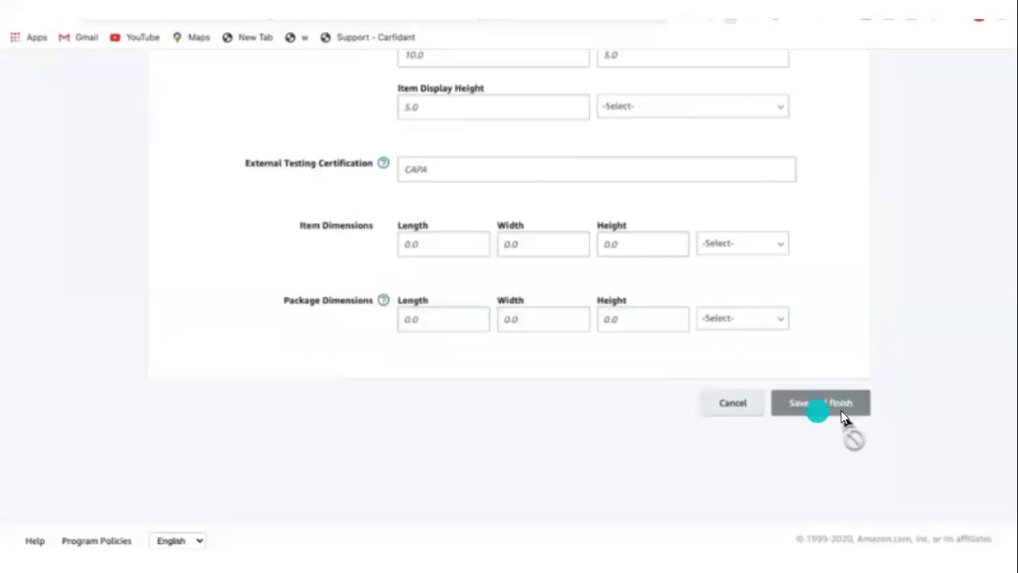